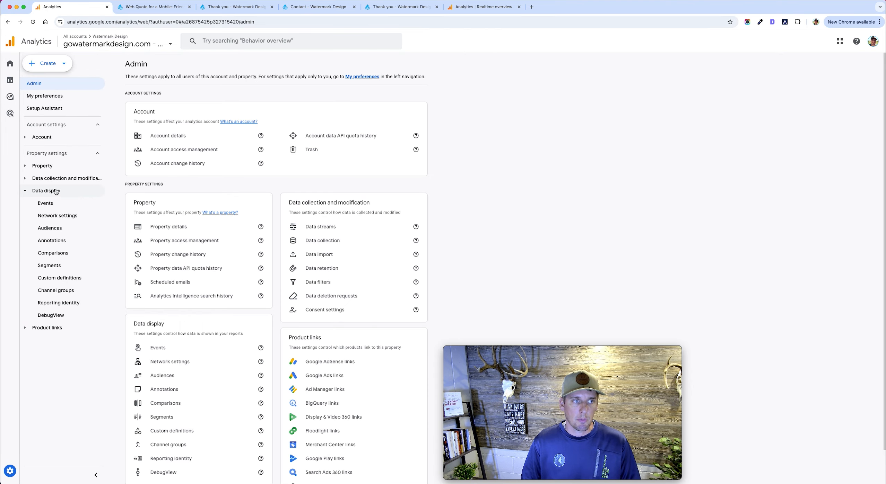
Open the property's Events settings, and select the path /thank-you-web-quote/ in the address of the web quote thank-you page
{"action": "left_click", "coordinate": [158, 348]}
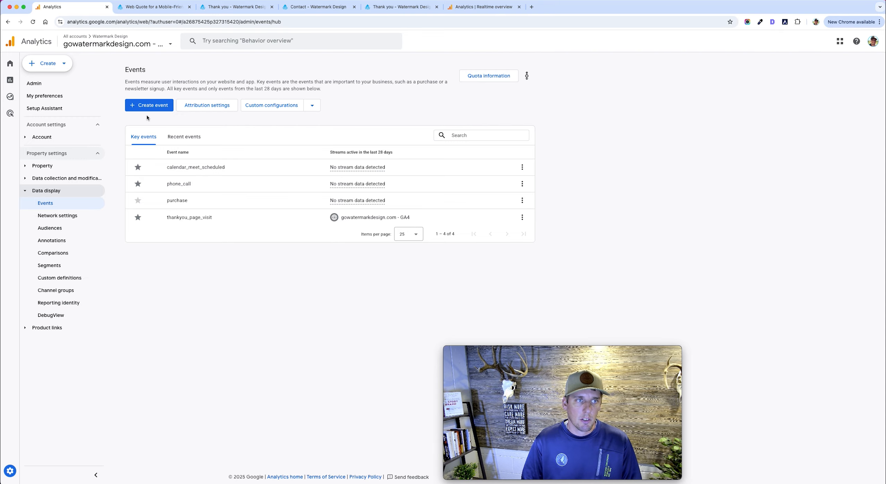
{"action": "left_click", "coordinate": [160, 8]}
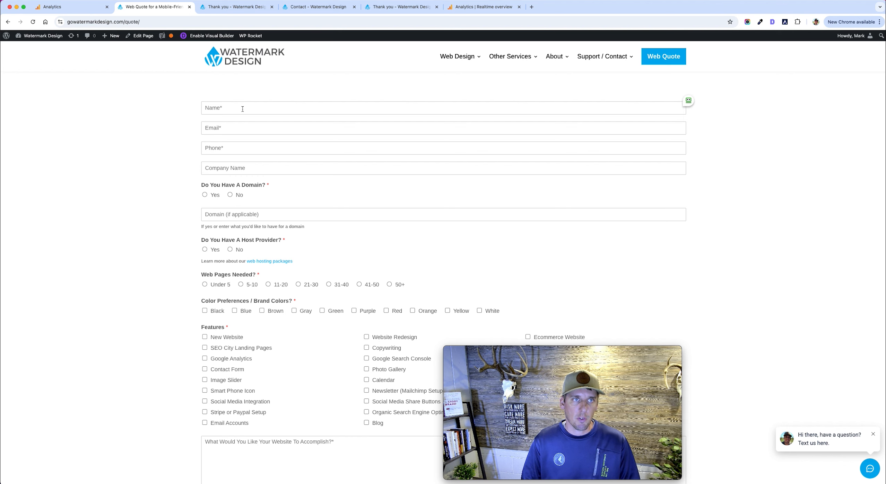
{"action": "left_click", "coordinate": [236, 7]}
{"action": "left_click", "coordinate": [196, 21]}
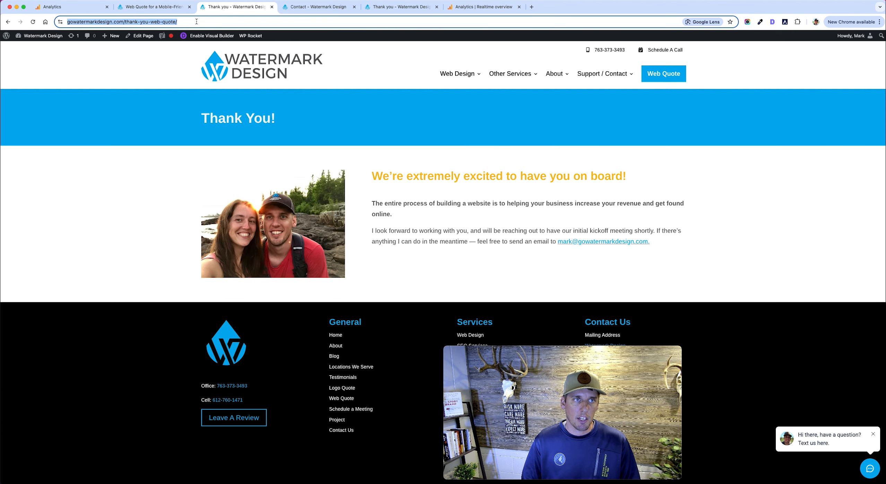
{"action": "left_click_drag", "start_coordinate": [222, 21], "coordinate": [152, 22]}
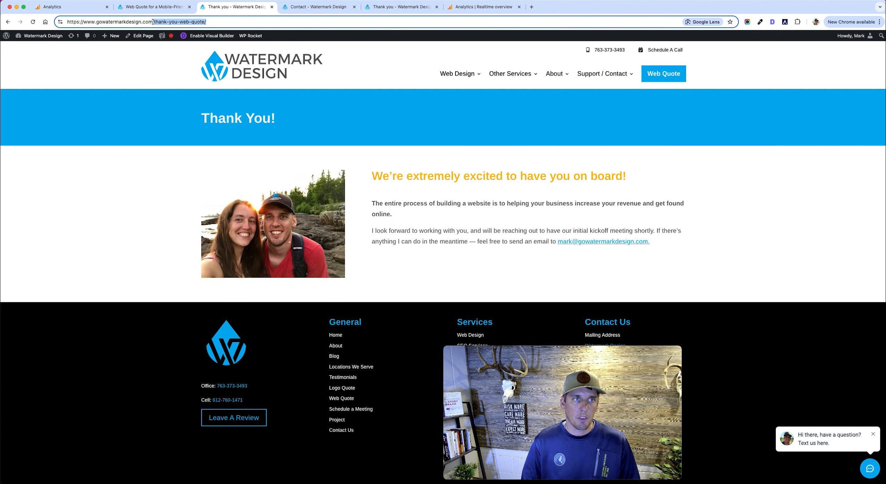
Review the web quote form down to its submit button and go back to its thank-you page
{"action": "left_click", "coordinate": [194, 9]}
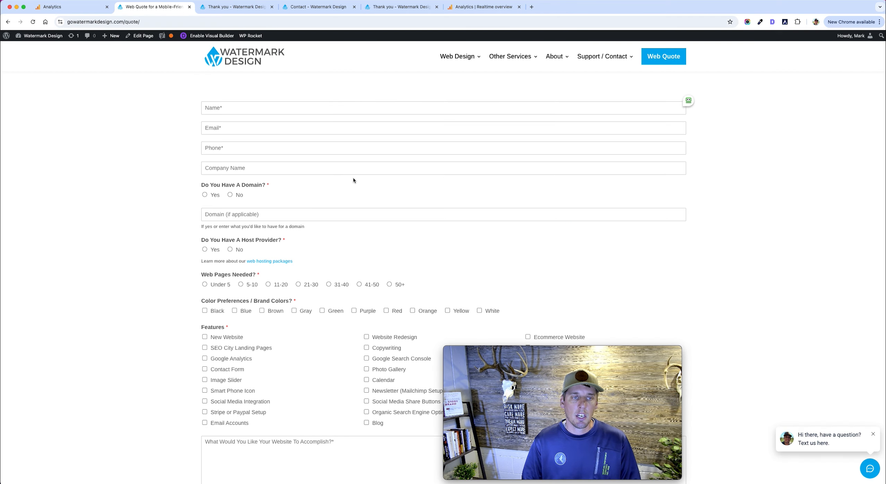
{"action": "scroll", "coordinate": [350, 219], "scroll_direction": "down", "scroll_amount": 15}
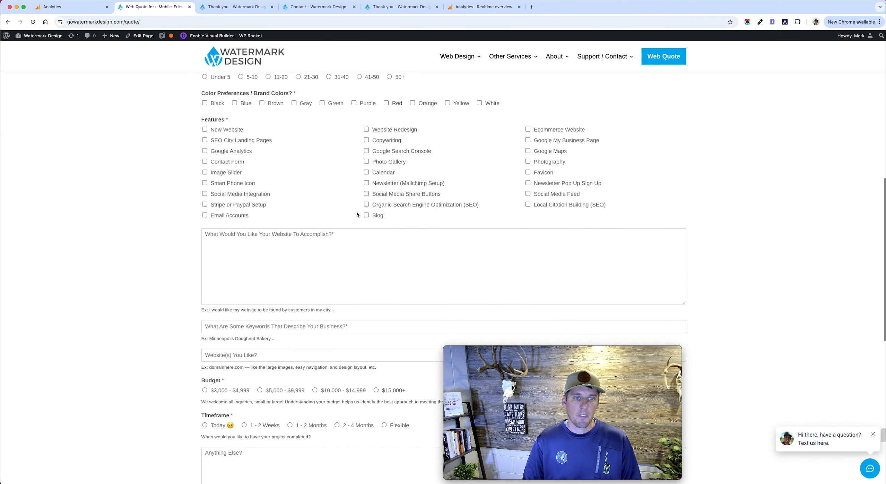
{"action": "scroll", "coordinate": [311, 254], "scroll_direction": "up", "scroll_amount": 3}
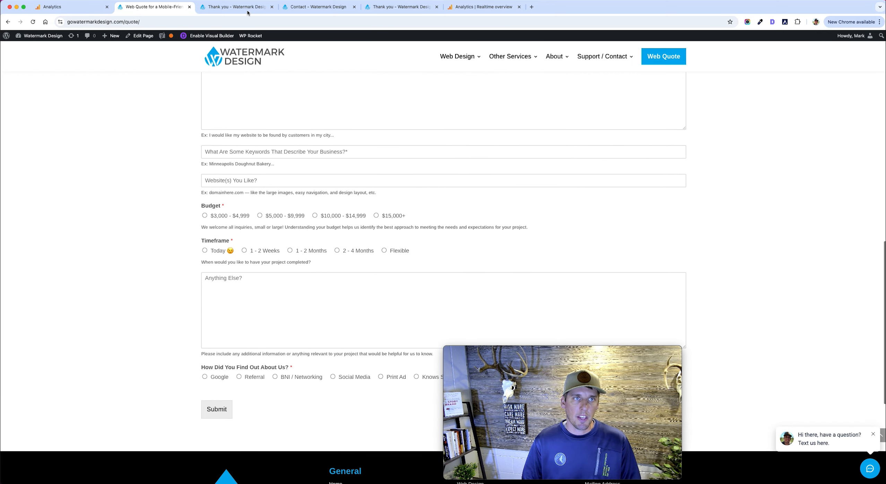
{"action": "left_click", "coordinate": [237, 6]}
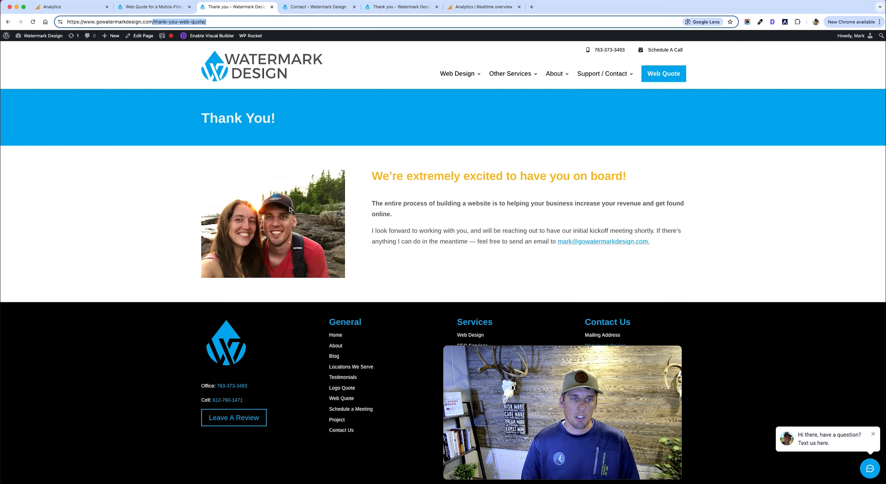
Start a new event without code in Google Analytics and open its detailed configuration with matching conditions
{"action": "left_click", "coordinate": [83, 8]}
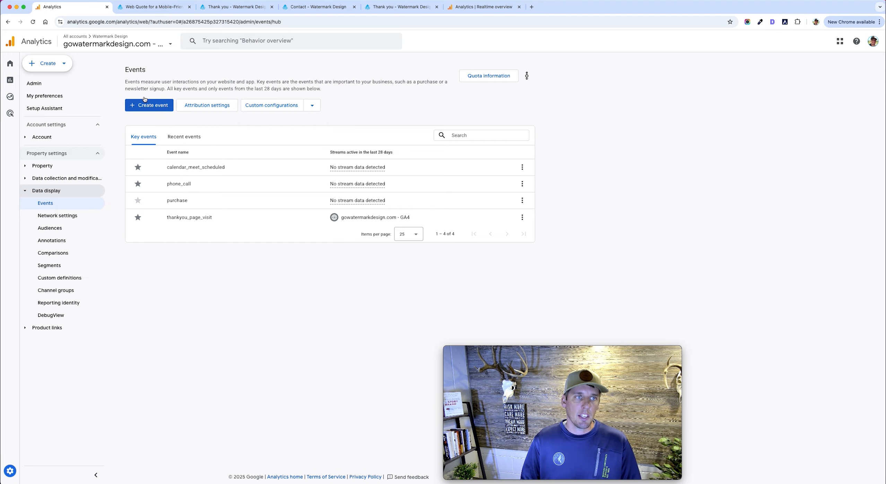
{"action": "left_click", "coordinate": [153, 106]}
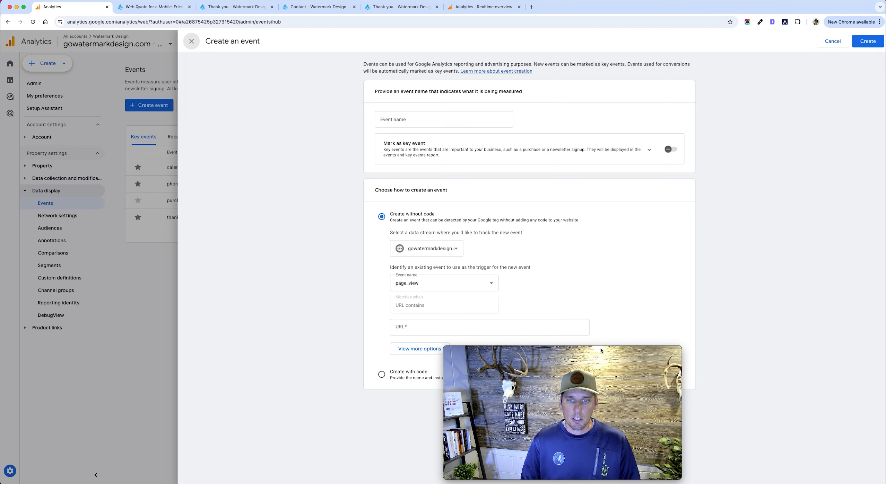
{"action": "left_click_drag", "start_coordinate": [604, 356], "coordinate": [225, 354]}
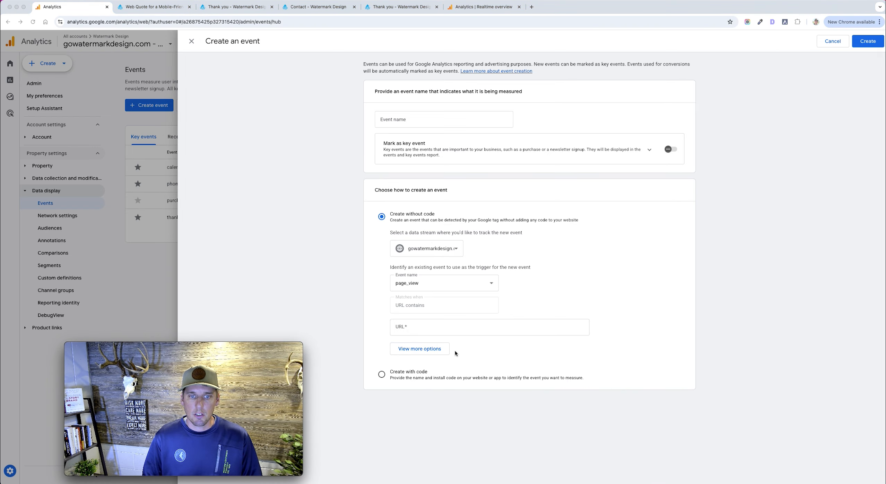
{"action": "left_click", "coordinate": [414, 351]}
{"action": "left_click", "coordinate": [414, 351]}
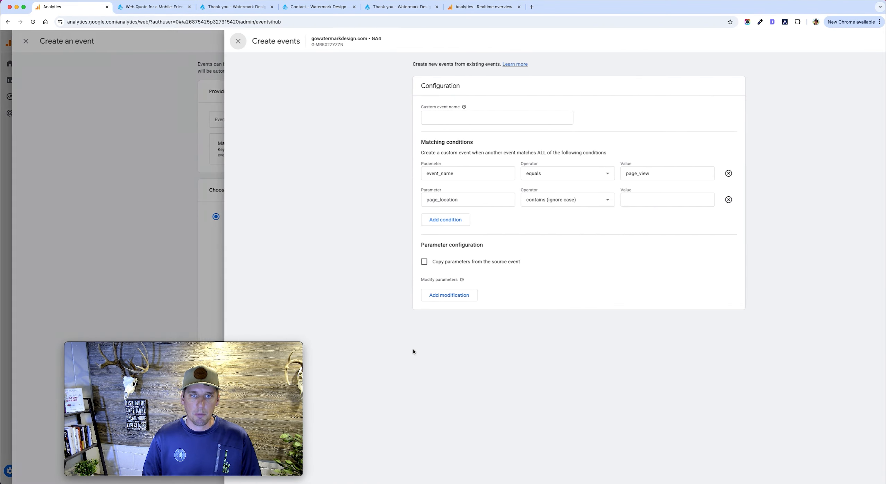
Copy the path from the web quote thank-you page and set the page_location condition's value to /thank-you-web-quote/
{"action": "left_click", "coordinate": [221, 8]}
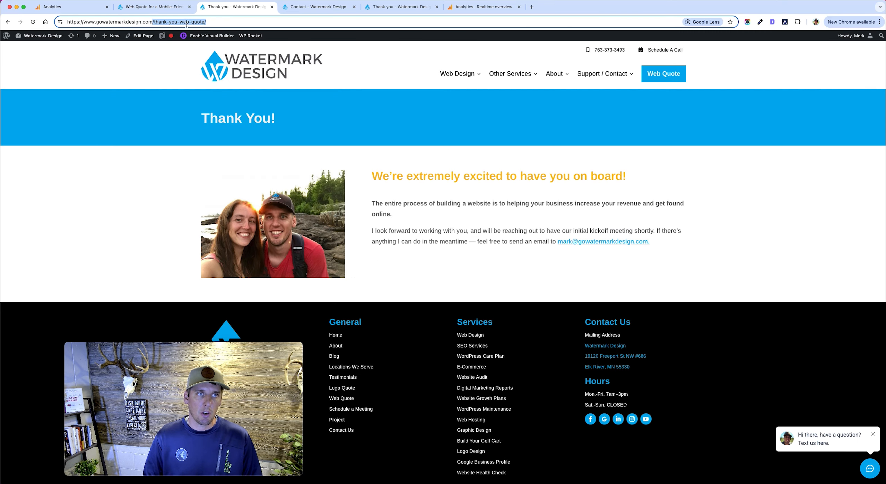
{"action": "left_click", "coordinate": [80, 7]}
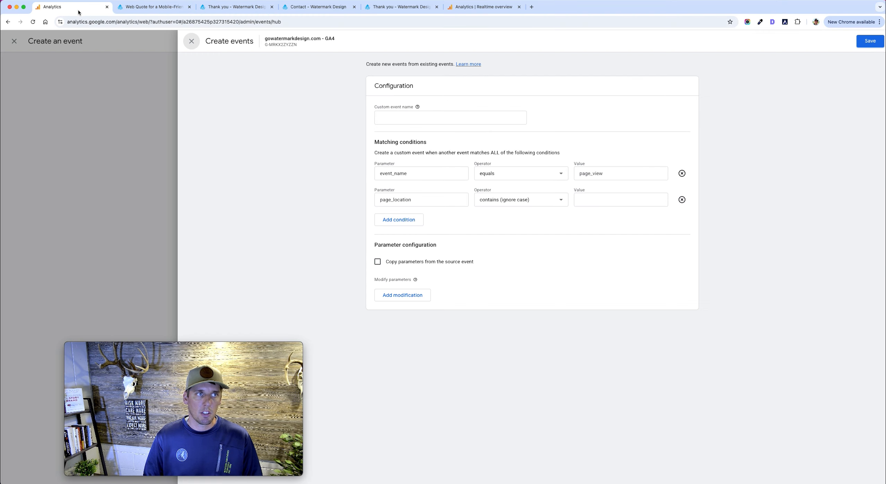
{"action": "left_click", "coordinate": [625, 200]}
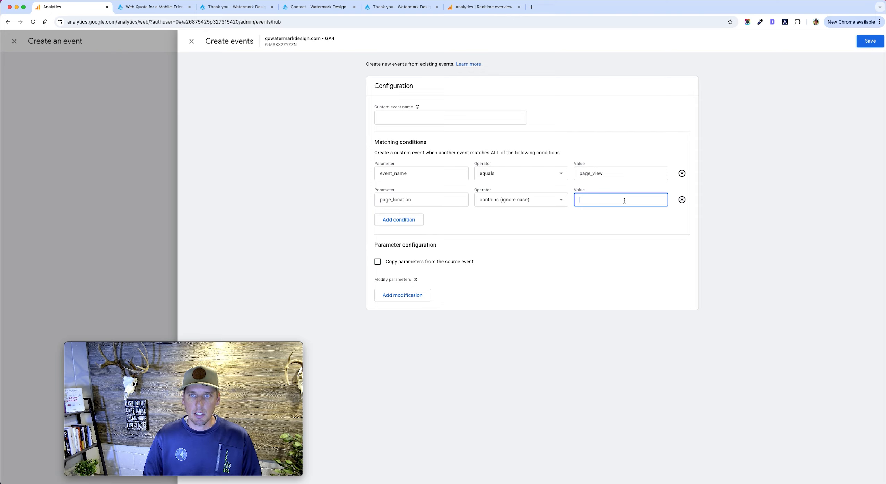
{"action": "type", "text": "/thank-you-web-quote/"}
Name the custom event web_quote_tyf, enable copying parameters from the source event, and save the configuration
{"action": "left_click", "coordinate": [403, 118]}
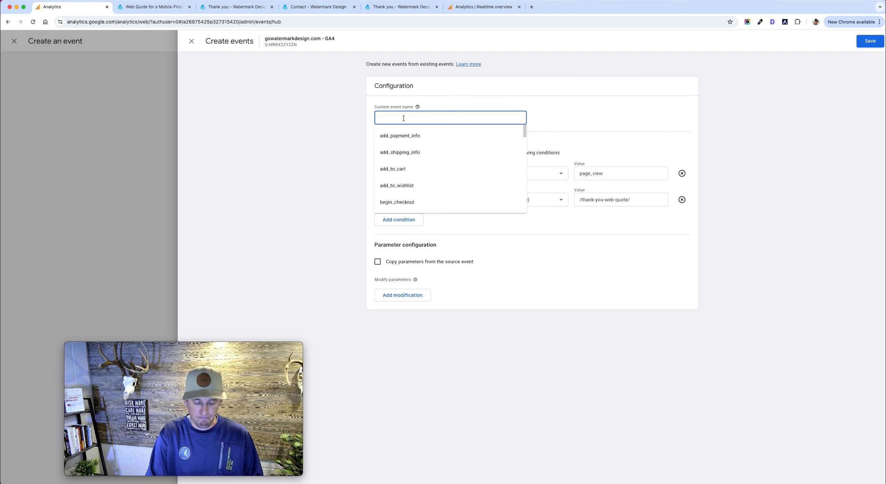
{"action": "type", "text": "web_quote_tyf"}
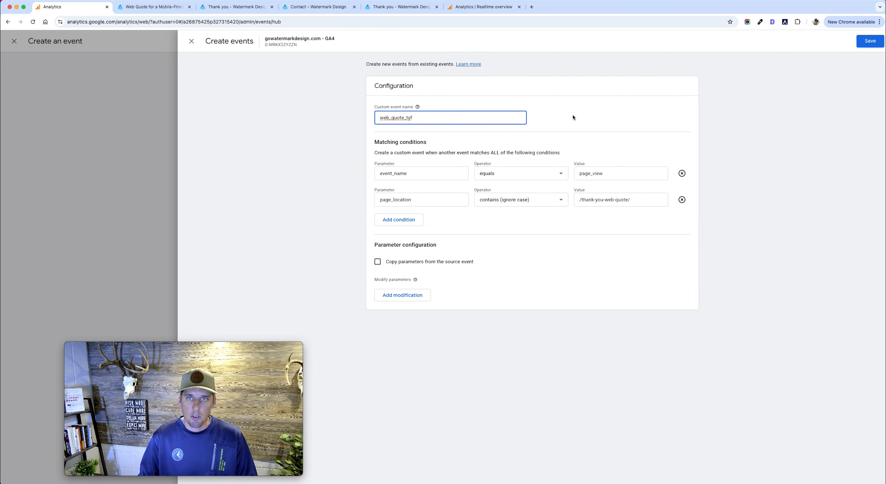
{"action": "left_click", "coordinate": [562, 118]}
{"action": "left_click", "coordinate": [378, 262]}
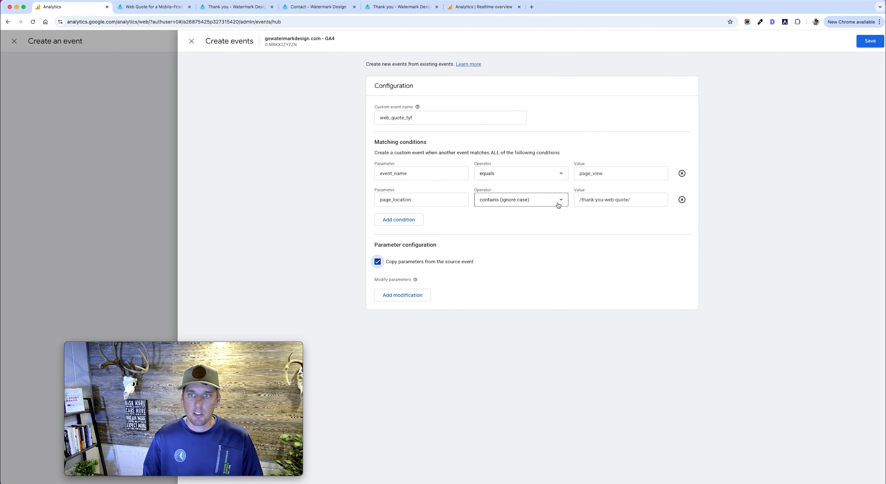
{"action": "left_click", "coordinate": [870, 41]}
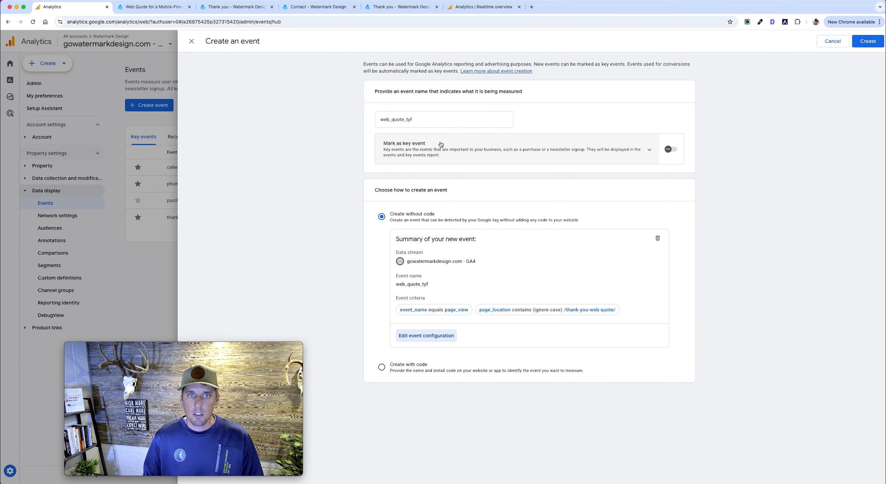
Mark web_quote_tyf as a key event without a default key event value, and create the event
{"action": "left_click", "coordinate": [670, 150]}
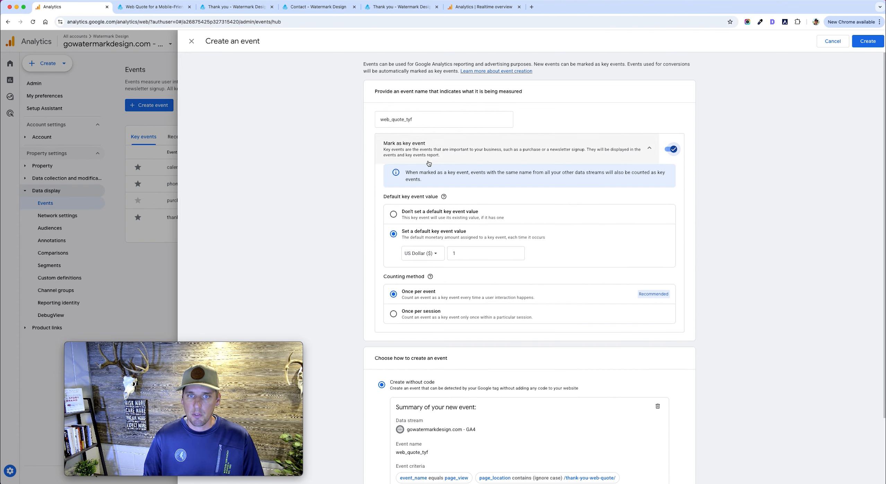
{"action": "left_click", "coordinate": [395, 215]}
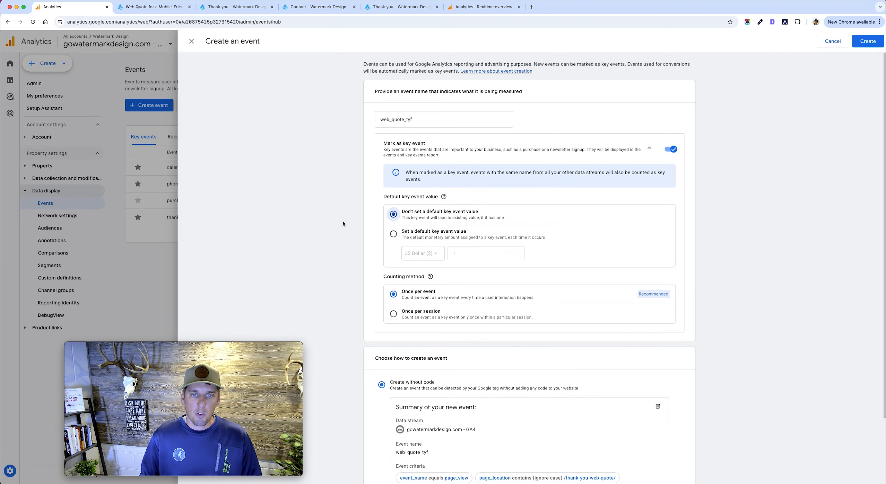
{"action": "scroll", "coordinate": [745, 202], "scroll_direction": "down", "scroll_amount": 5}
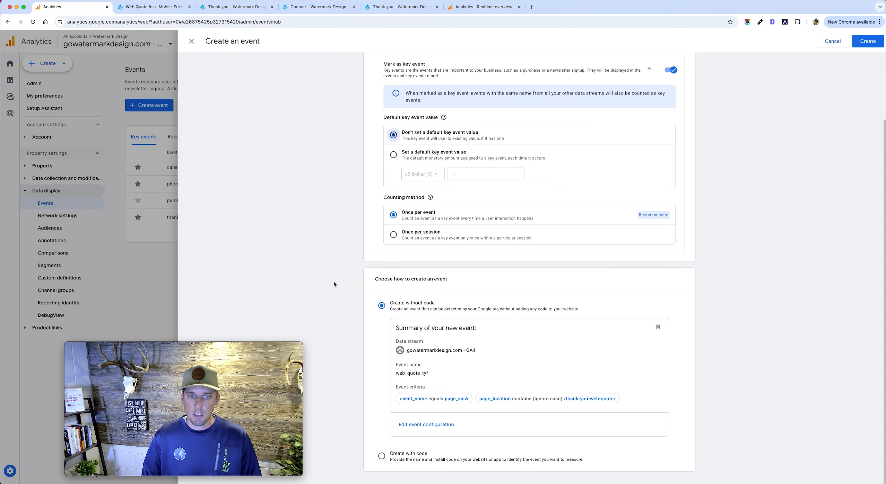
{"action": "scroll", "coordinate": [692, 347], "scroll_direction": "up", "scroll_amount": 5}
{"action": "left_click", "coordinate": [867, 41]}
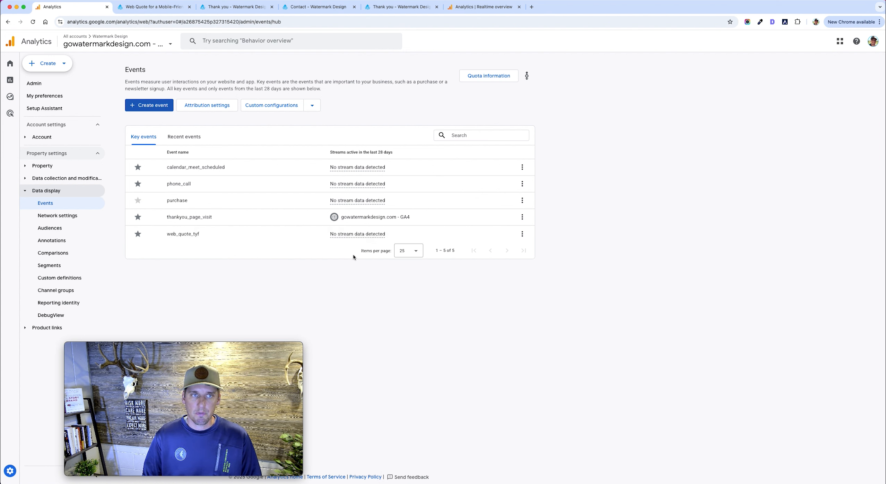
Reload the web quote form's thank-you page to register a test visit
{"action": "left_click", "coordinate": [153, 7]}
{"action": "scroll", "coordinate": [408, 209], "scroll_direction": "up", "scroll_amount": 10}
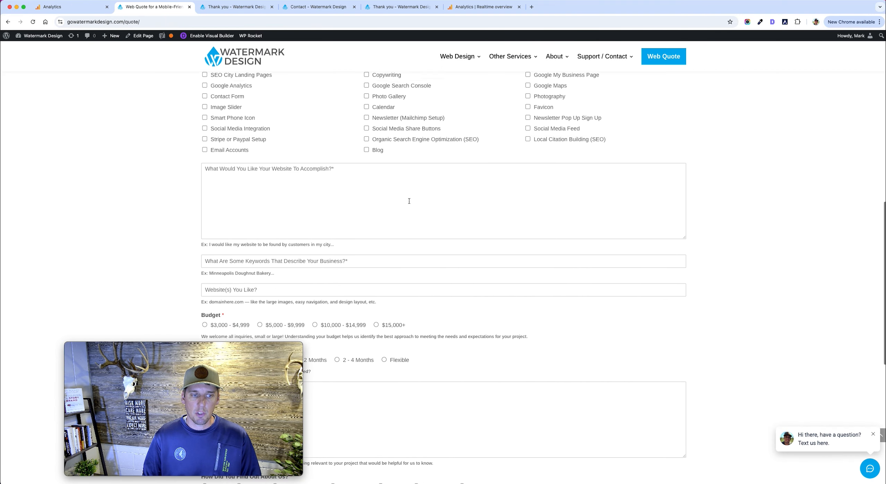
{"action": "left_click", "coordinate": [235, 7]}
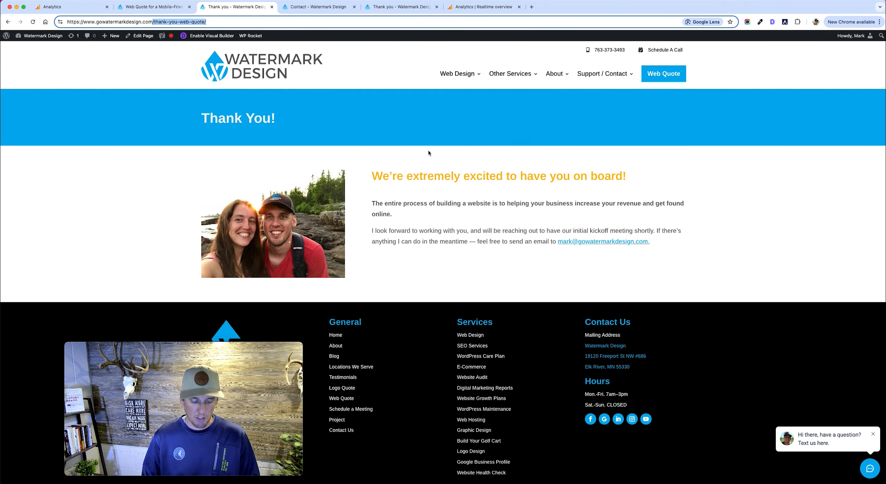
{"action": "key", "text": "Return"}
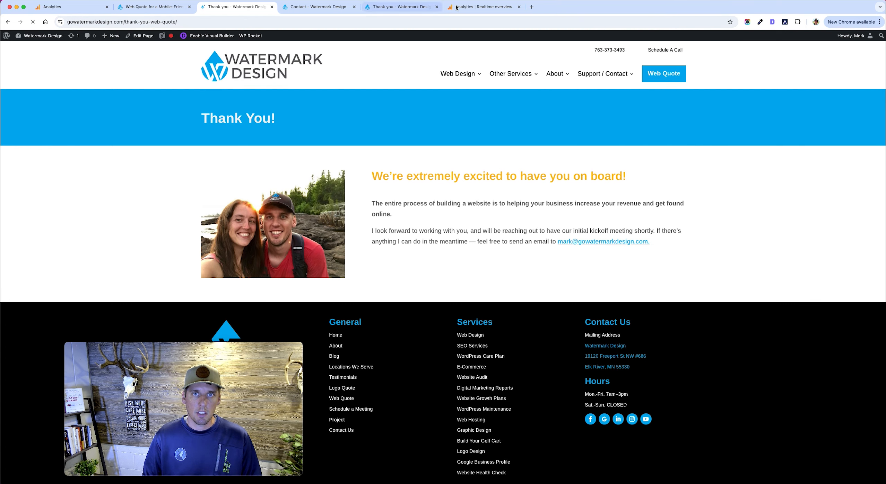
Refresh the Analytics realtime overview and check the Realtime pages report for the thank-you page visit
{"action": "left_click", "coordinate": [471, 7]}
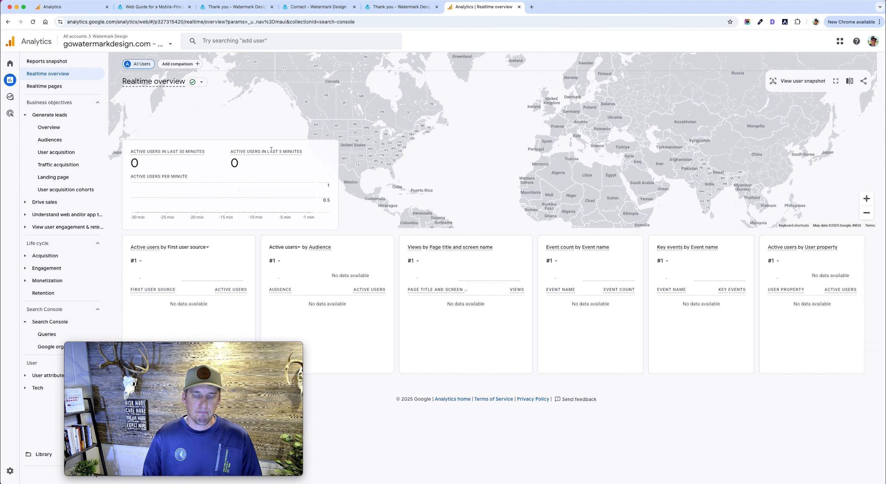
{"action": "mouse_move", "coordinate": [271, 149]}
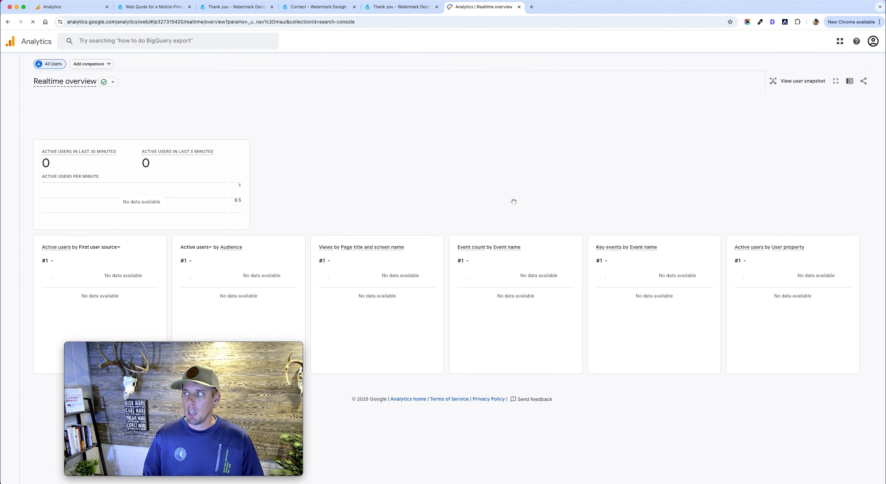
{"action": "mouse_move", "coordinate": [8, 120]}
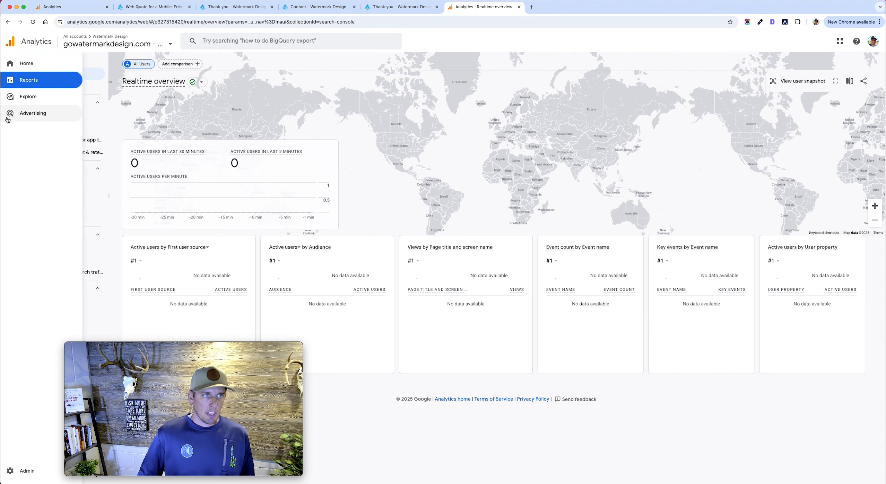
{"action": "left_click", "coordinate": [76, 86]}
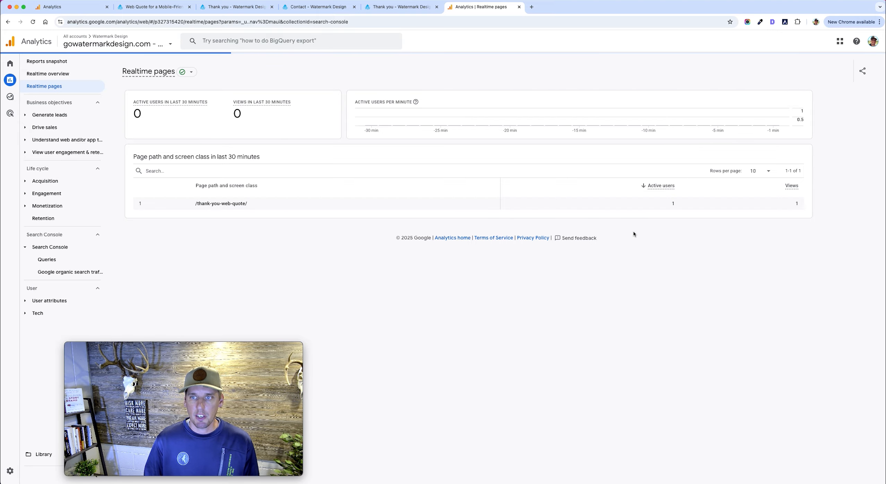
Revisit the web quote form and its thank-you page, and return to the Events list in Analytics
{"action": "left_click", "coordinate": [145, 7]}
{"action": "left_click", "coordinate": [235, 7]}
{"action": "left_click", "coordinate": [70, 6]}
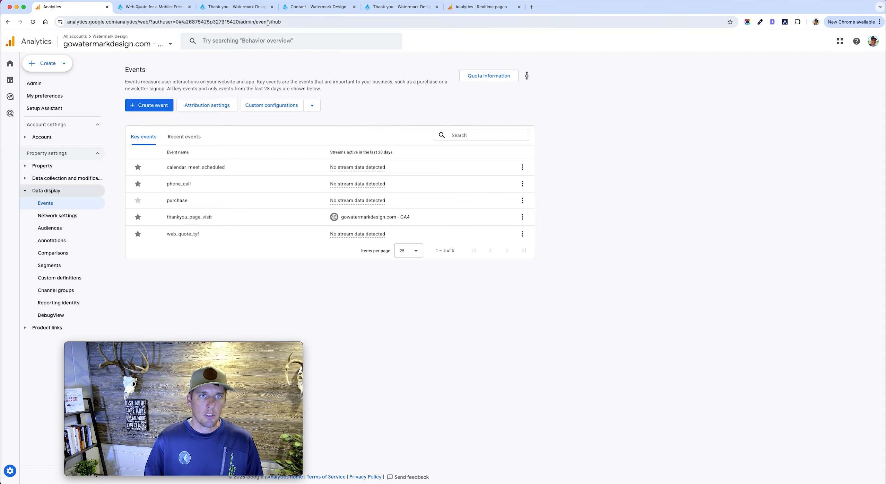
Copy the path /thank-you-contact-us/ from the contact form's thank-you page address, and return to the Events list in Analytics
{"action": "left_click", "coordinate": [327, 7]}
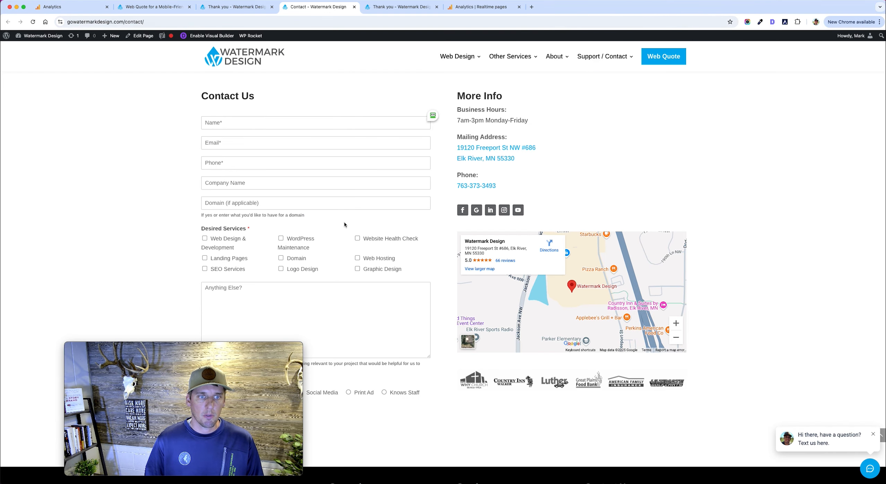
{"action": "left_click", "coordinate": [402, 7]}
{"action": "left_click", "coordinate": [194, 22]}
{"action": "left_click", "coordinate": [216, 22]}
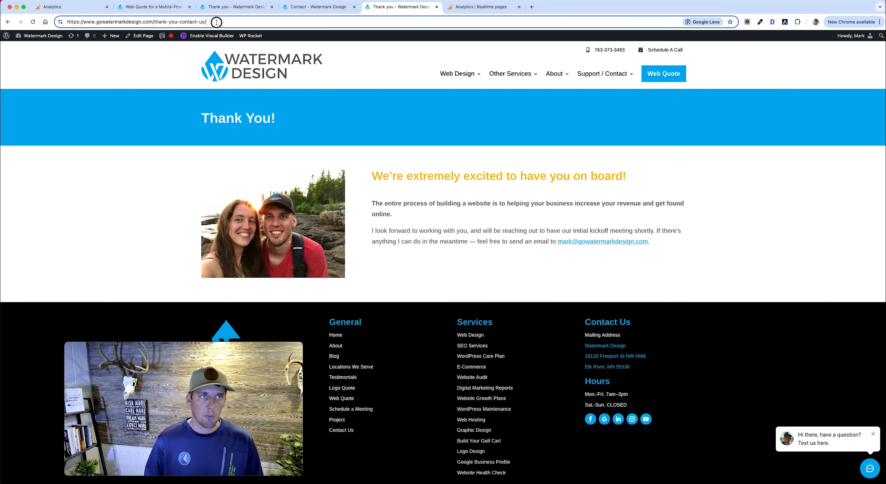
{"action": "left_click_drag", "start_coordinate": [221, 21], "coordinate": [154, 22]}
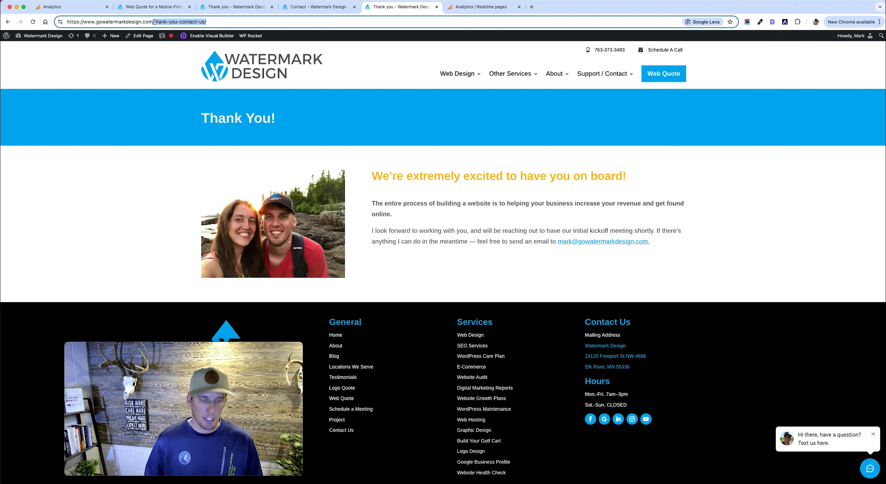
{"action": "left_click", "coordinate": [89, 8]}
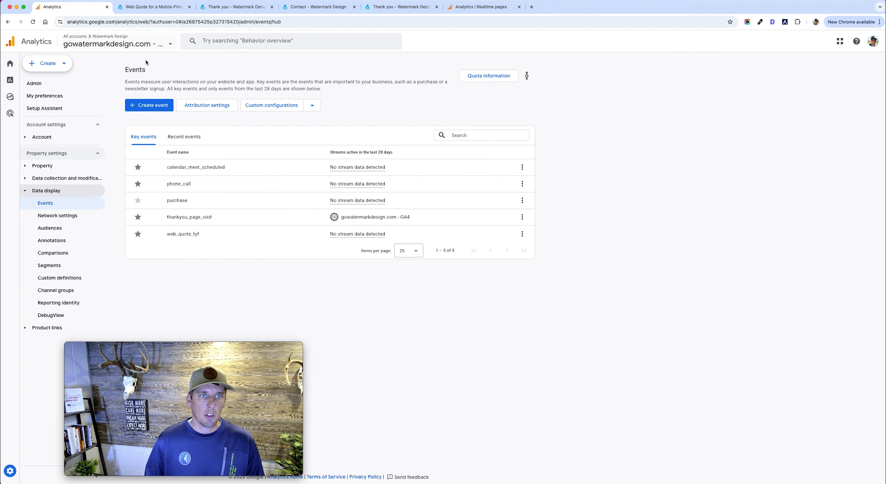
Start a new codeless event triggered by page_view, with page_location containing /thank-you-contact-us/ as a matching condition
{"action": "left_click", "coordinate": [150, 106]}
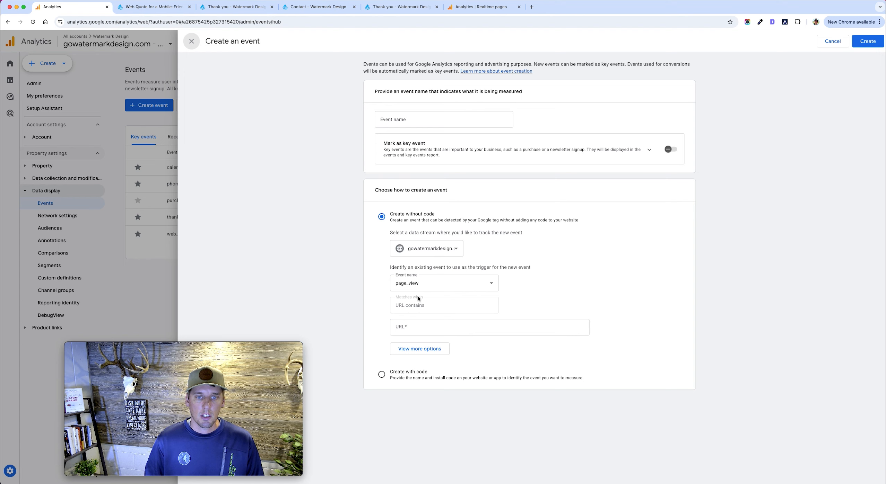
{"action": "left_click", "coordinate": [414, 350]}
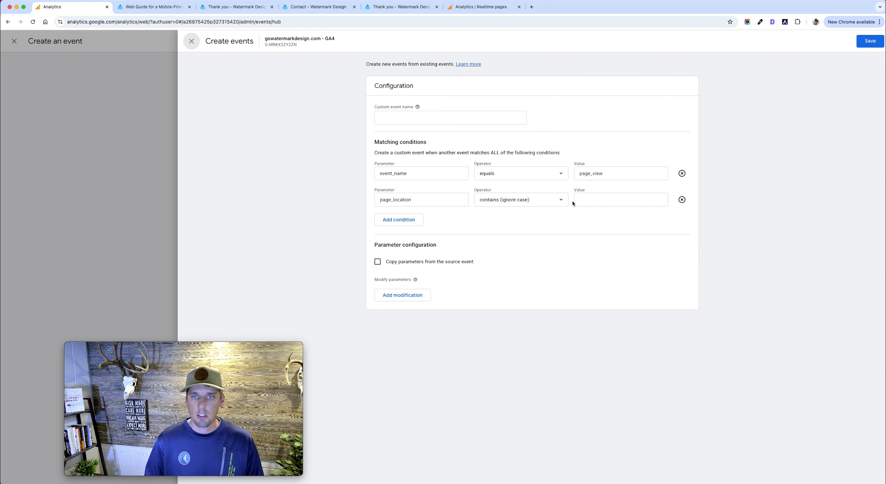
{"action": "left_click", "coordinate": [613, 200]}
{"action": "type", "text": "/thank-you-contact-us/"}
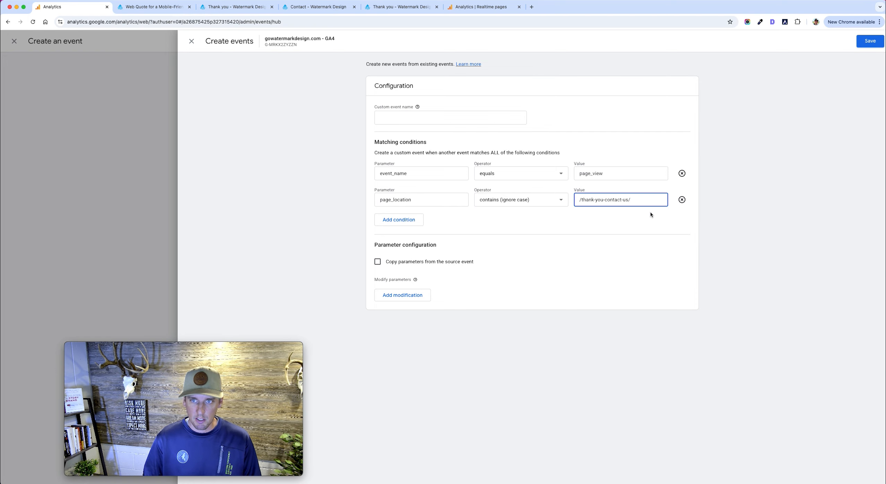
{"action": "left_click_drag", "start_coordinate": [633, 201], "coordinate": [579, 200]}
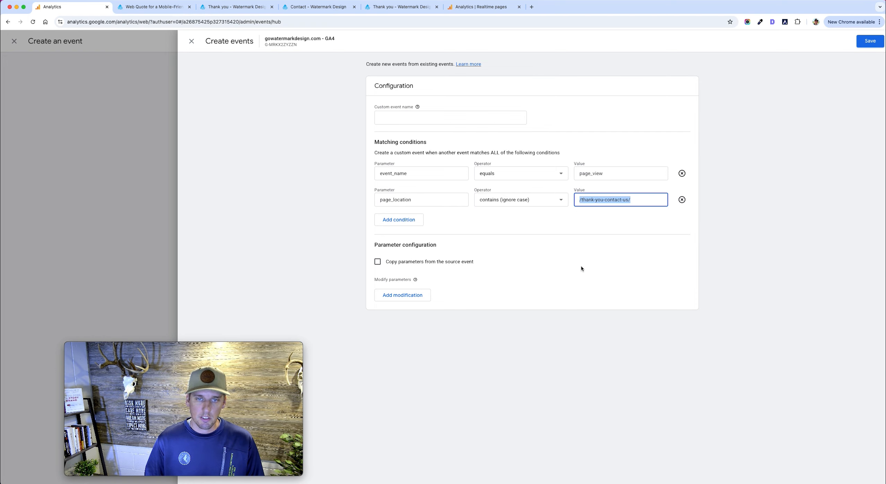
Name the custom event contact_us_tyf, copy the parameters from the source event, and save the configuration
{"action": "left_click", "coordinate": [433, 118]}
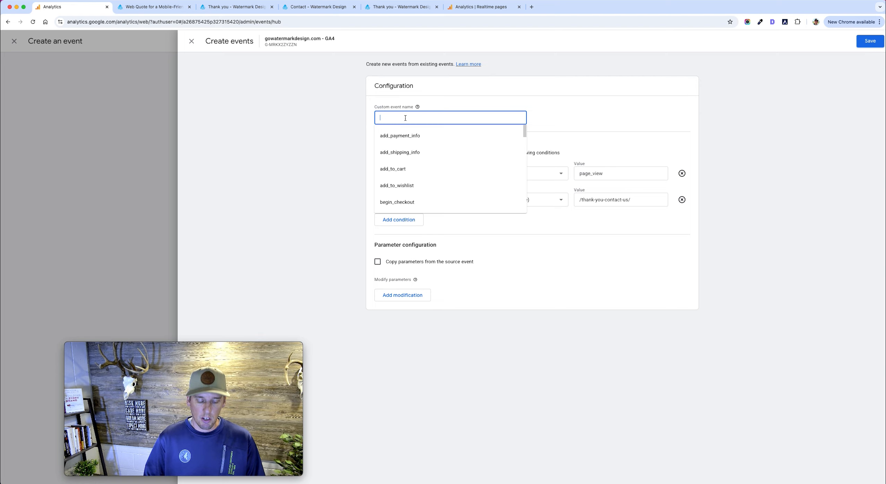
{"action": "type", "text": "contact_us_tyf"}
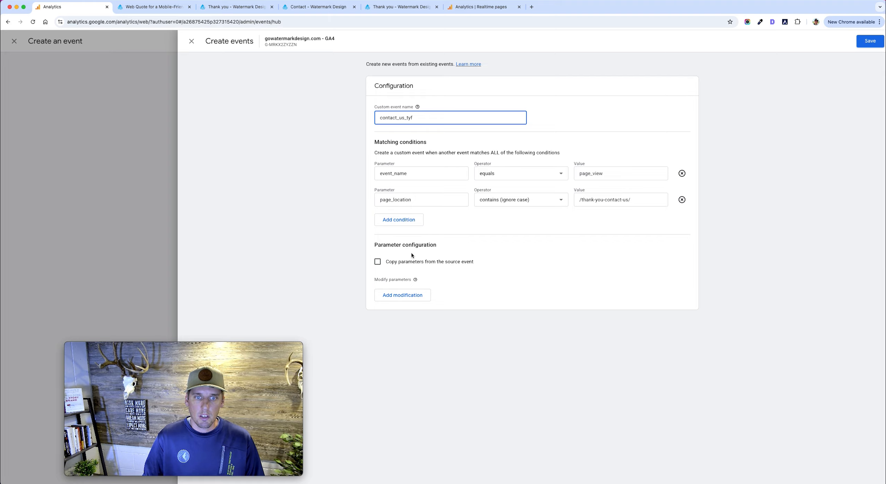
{"action": "left_click", "coordinate": [377, 262]}
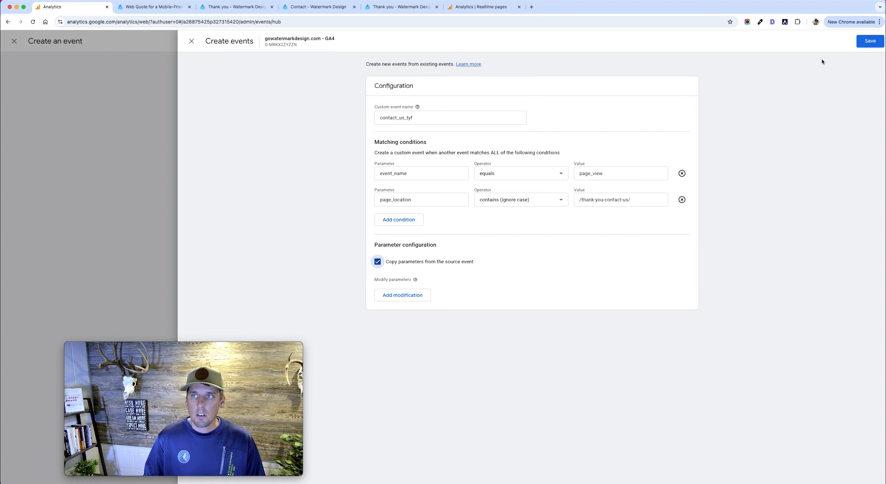
{"action": "left_click", "coordinate": [870, 41]}
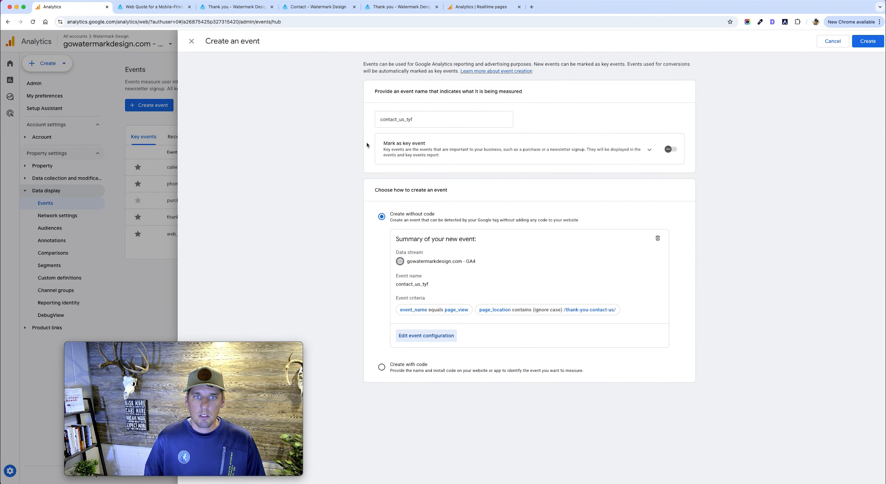
Mark contact_us_tyf as a key event without a default key event value and create it
{"action": "left_click", "coordinate": [670, 149]}
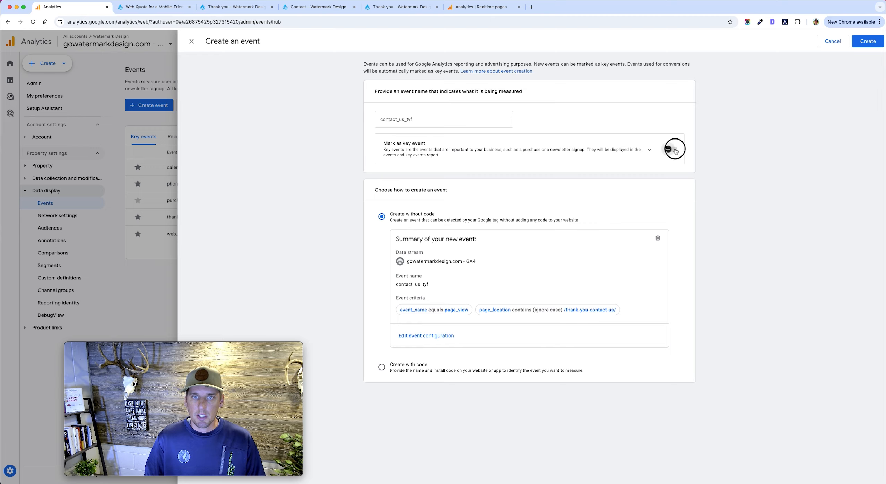
{"action": "left_click", "coordinate": [393, 214]}
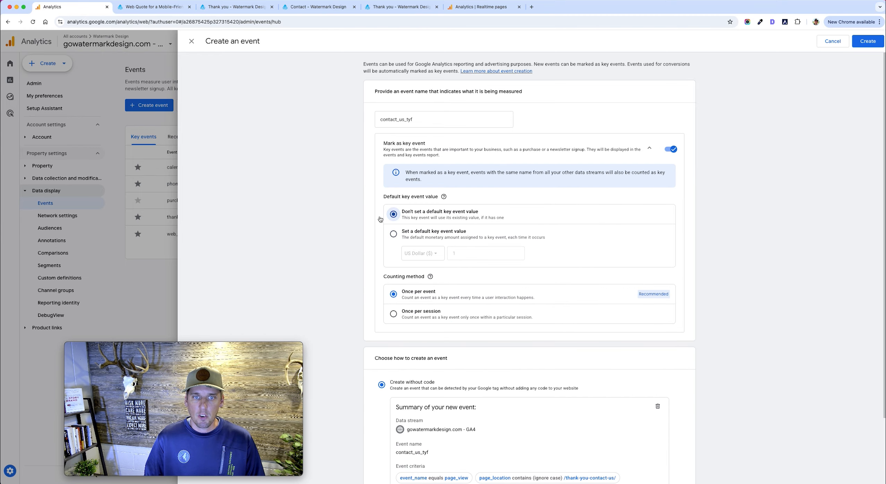
{"action": "scroll", "coordinate": [576, 313], "scroll_direction": "down", "scroll_amount": 2}
{"action": "scroll", "coordinate": [576, 313], "scroll_direction": "up", "scroll_amount": 2}
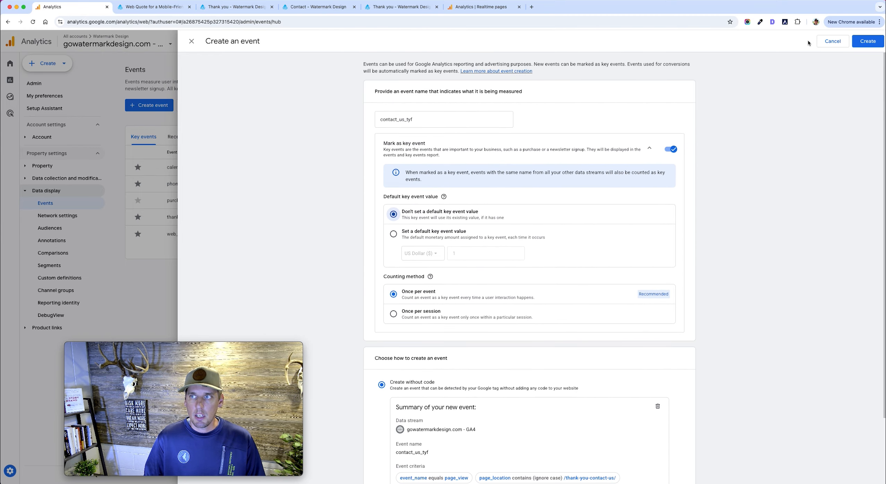
{"action": "left_click", "coordinate": [863, 40]}
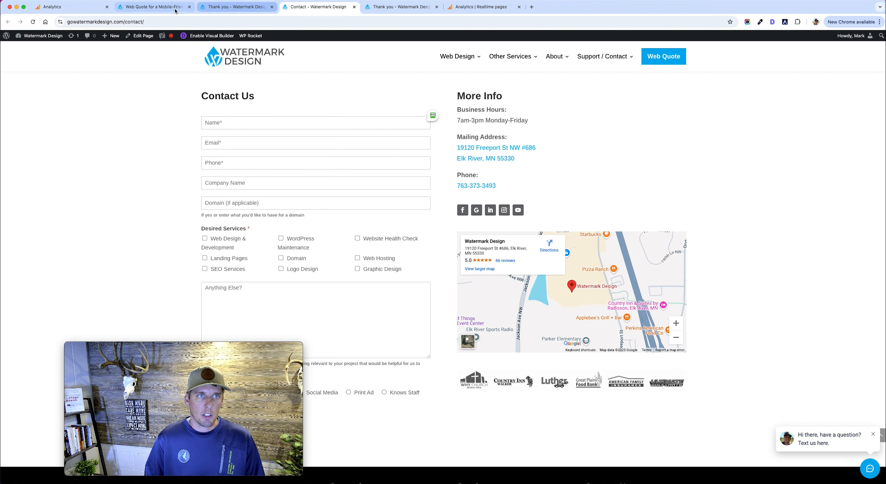
Review the contact form and the /thank-you-contact-us/ path of its thank-you page, and view the Realtime pages report in Analytics
{"action": "left_click", "coordinate": [156, 7]}
{"action": "left_click", "coordinate": [305, 8]}
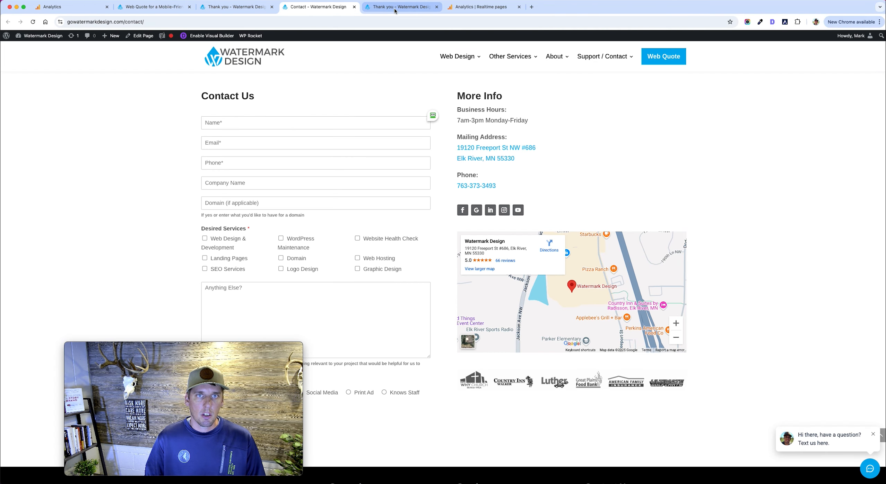
{"action": "left_click", "coordinate": [402, 7]}
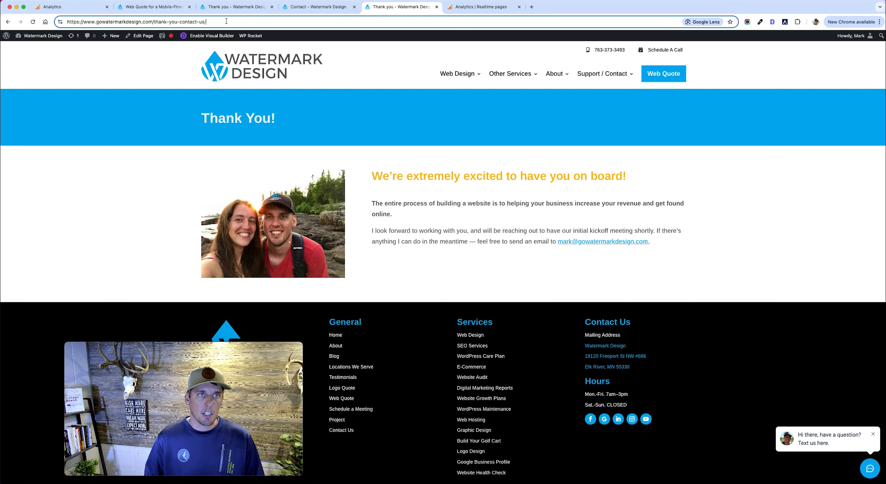
{"action": "left_click_drag", "start_coordinate": [247, 21], "coordinate": [152, 22]}
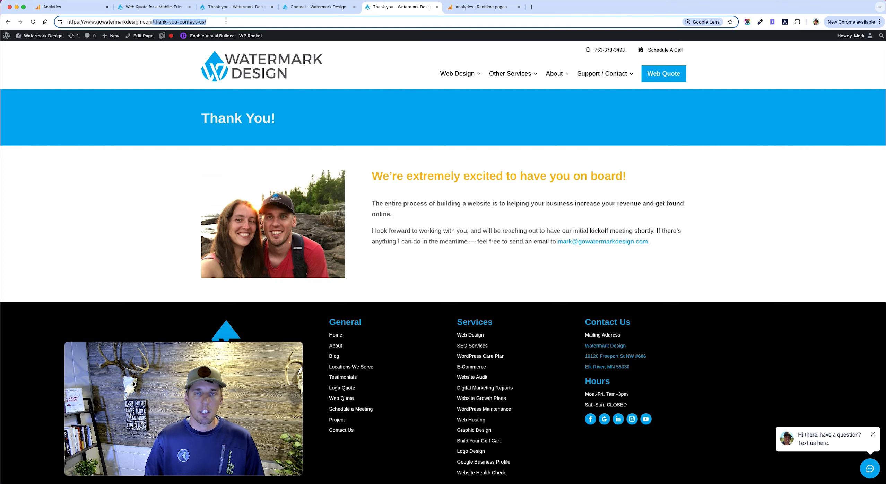
{"action": "left_click", "coordinate": [481, 7]}
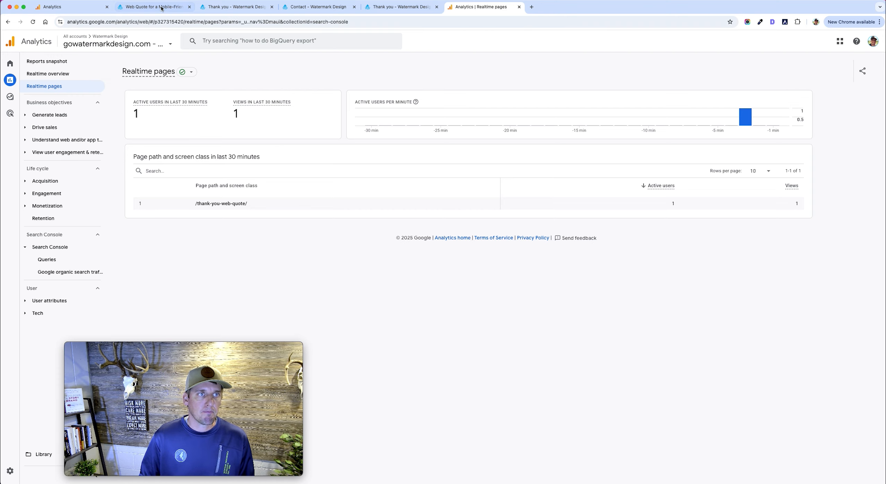
From the Events list, open the custom event configurations and examine the matching conditions of the phone_call event
{"action": "left_click", "coordinate": [75, 7]}
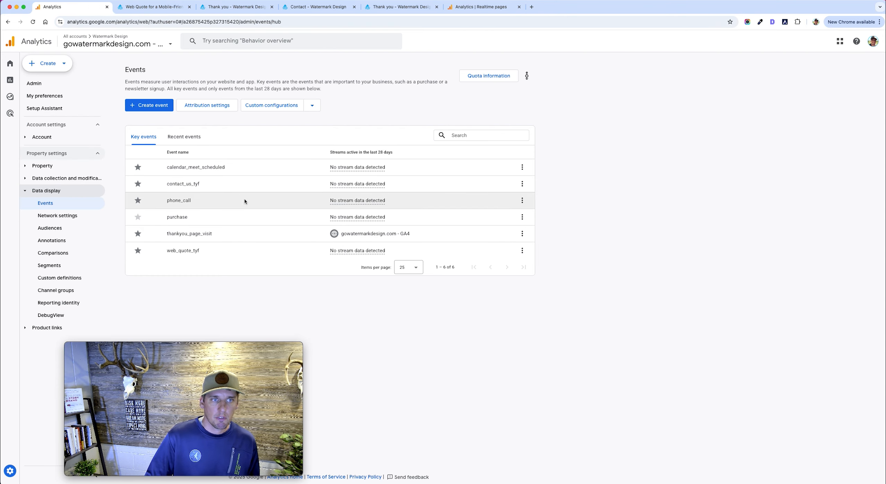
{"action": "left_click", "coordinate": [292, 106]}
{"action": "left_click", "coordinate": [283, 139]}
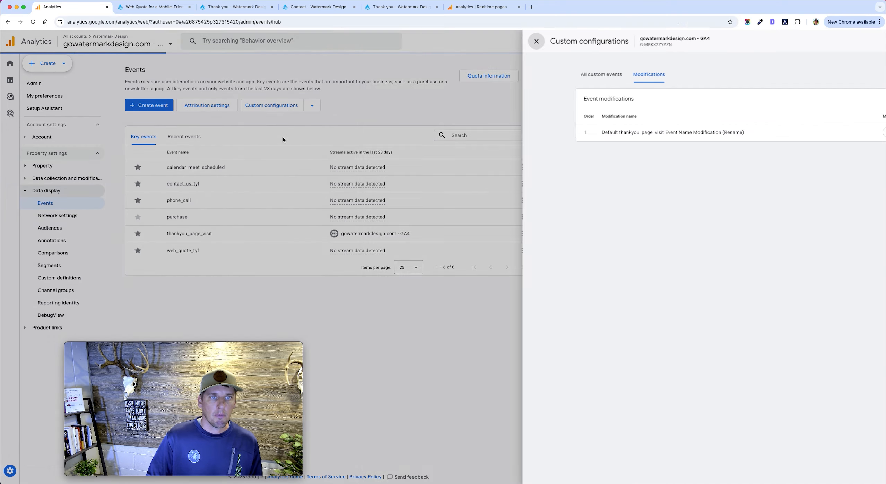
{"action": "left_click", "coordinate": [251, 73]}
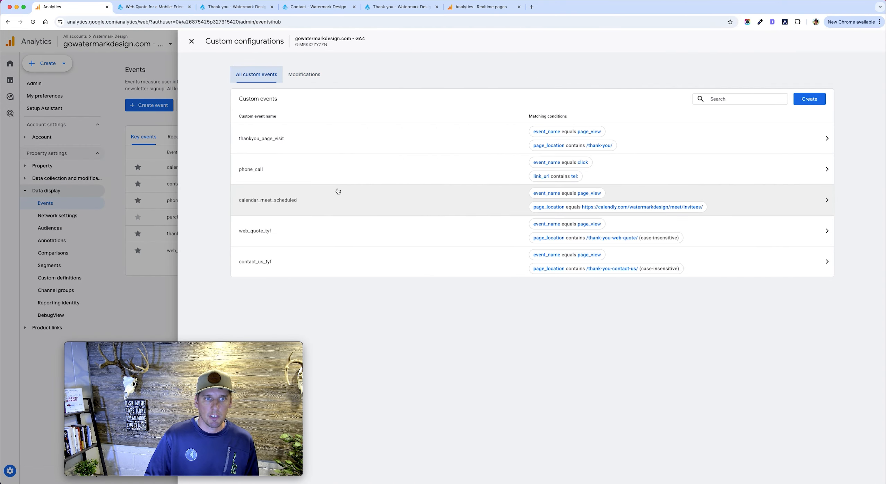
{"action": "left_click", "coordinate": [338, 170]}
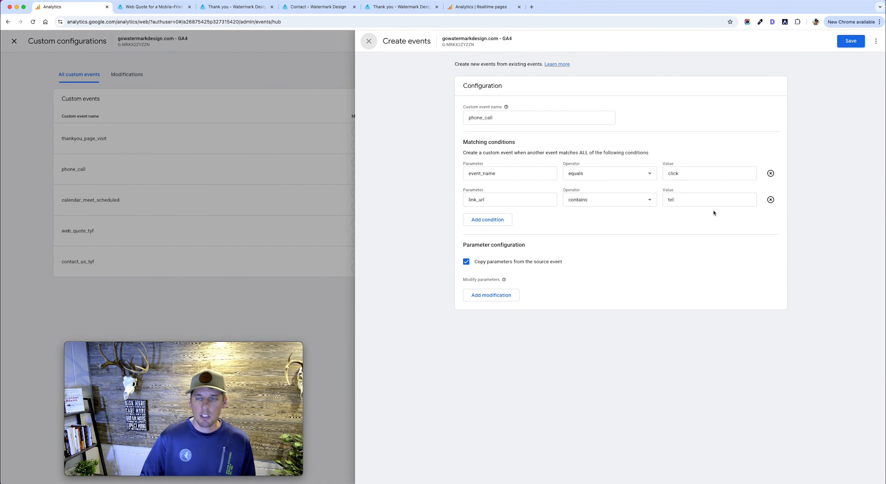
{"action": "left_click_drag", "start_coordinate": [684, 200], "coordinate": [663, 201]}
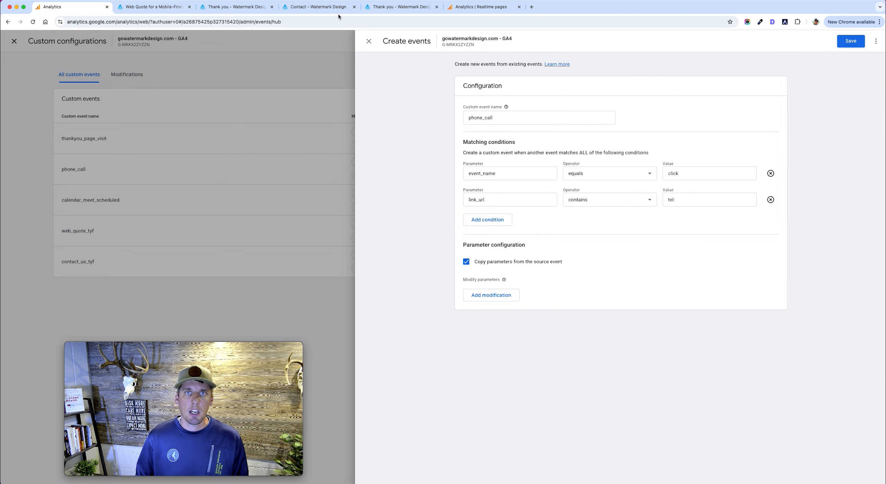
Recheck the Realtime pages report, and close the phone_call event and the custom configurations to return to the Events list
{"action": "left_click", "coordinate": [400, 6]}
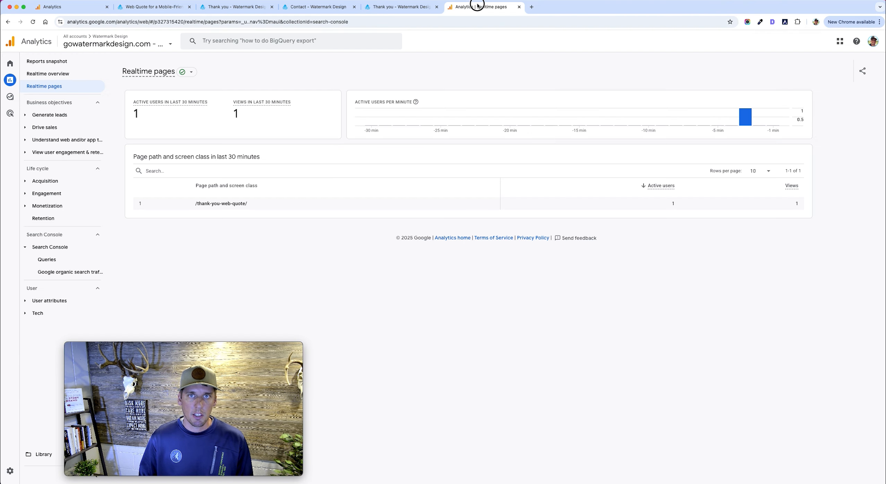
{"action": "left_click", "coordinate": [480, 7]}
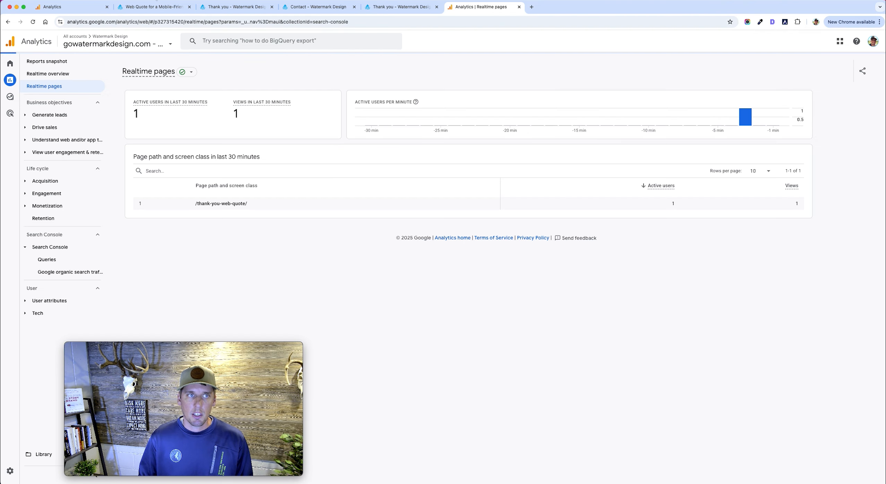
{"action": "left_click", "coordinate": [80, 7]}
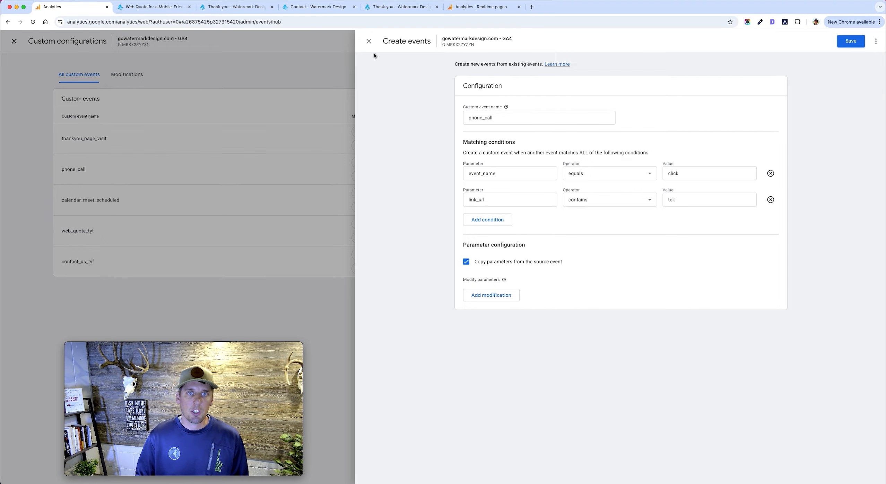
{"action": "left_click", "coordinate": [368, 41]}
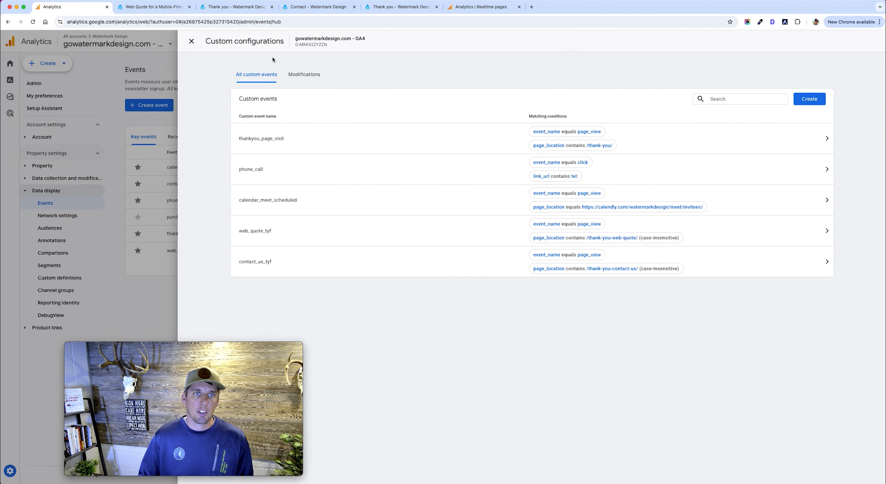
{"action": "left_click", "coordinate": [164, 62]}
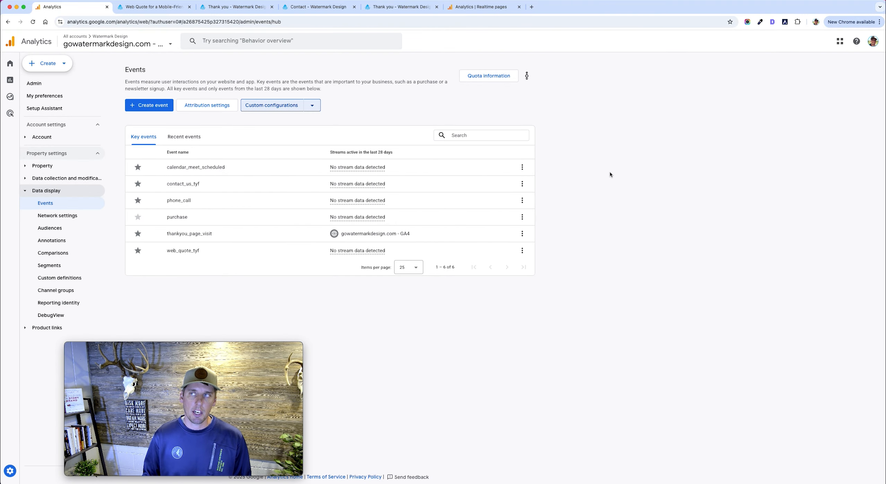